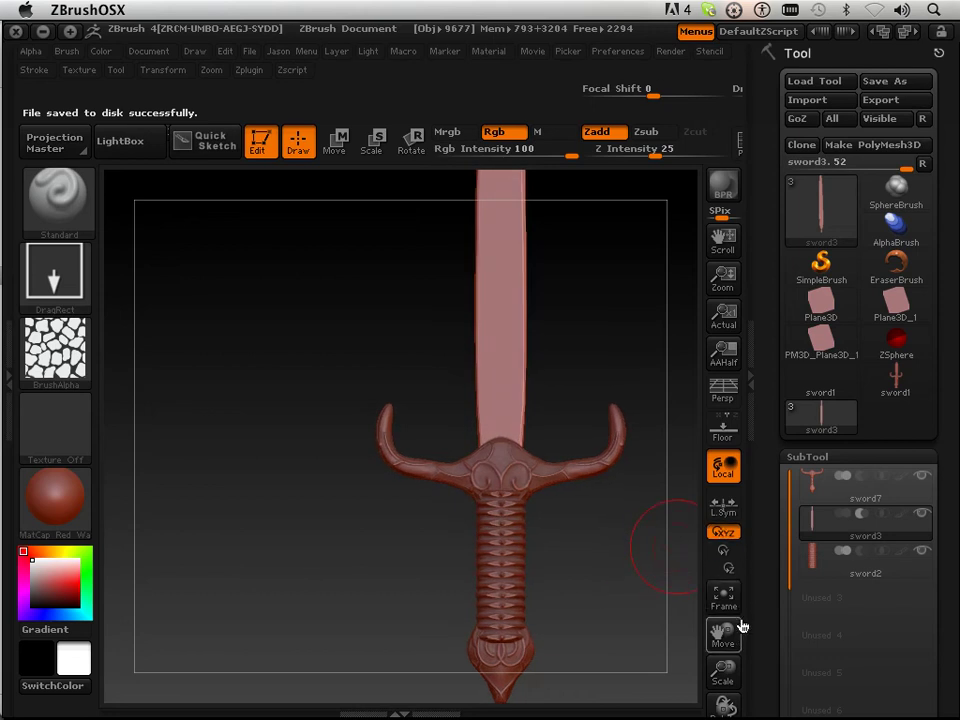
# Subdivide the sword's blade mesh up to subdivision level 7
pyautogui.moveTo(773, 579); pyautogui.dragTo(754, 362)
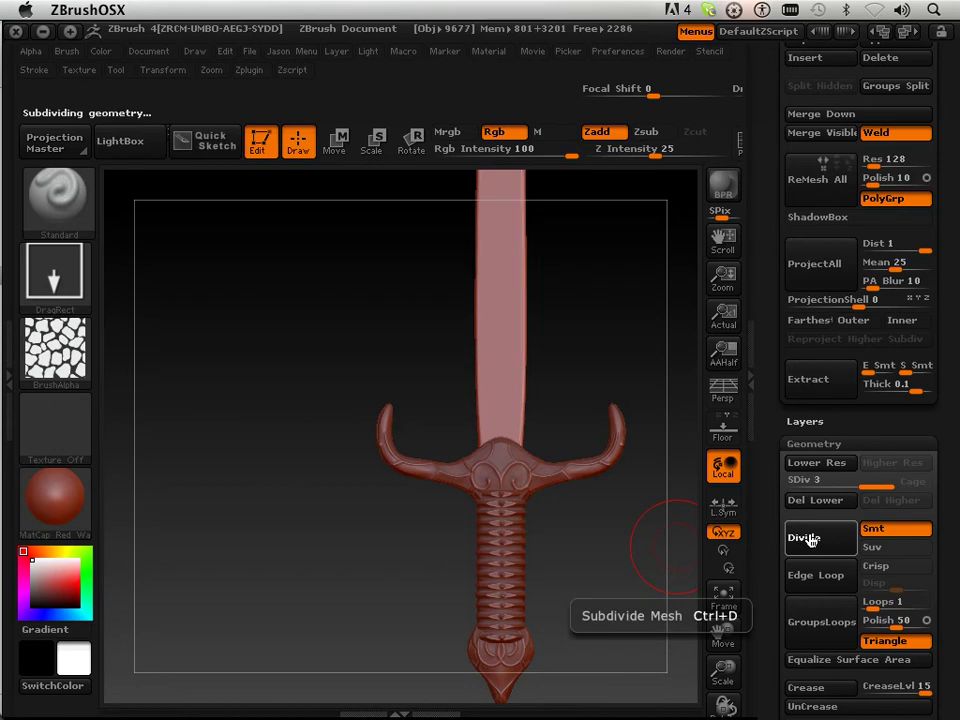
pyautogui.click(815, 544)
pyautogui.click(875, 486)
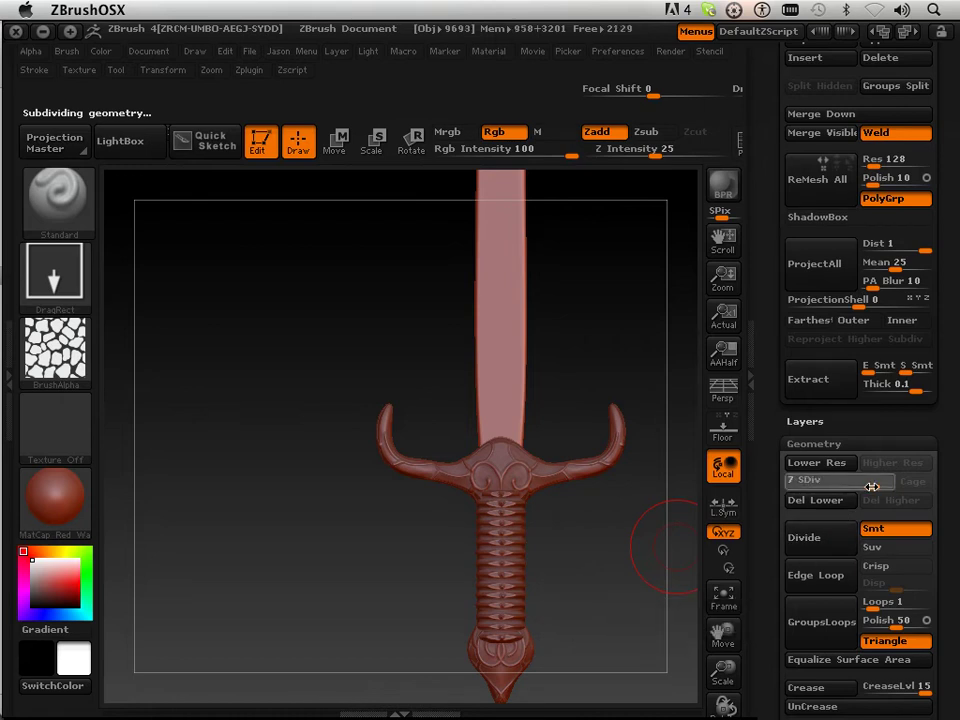
# Show the polyframe on the blade and apply a slight Polish deformation to it
pyautogui.moveTo(772, 528); pyautogui.dragTo(770, 366)
pyautogui.scroll(-3, 770, 366)
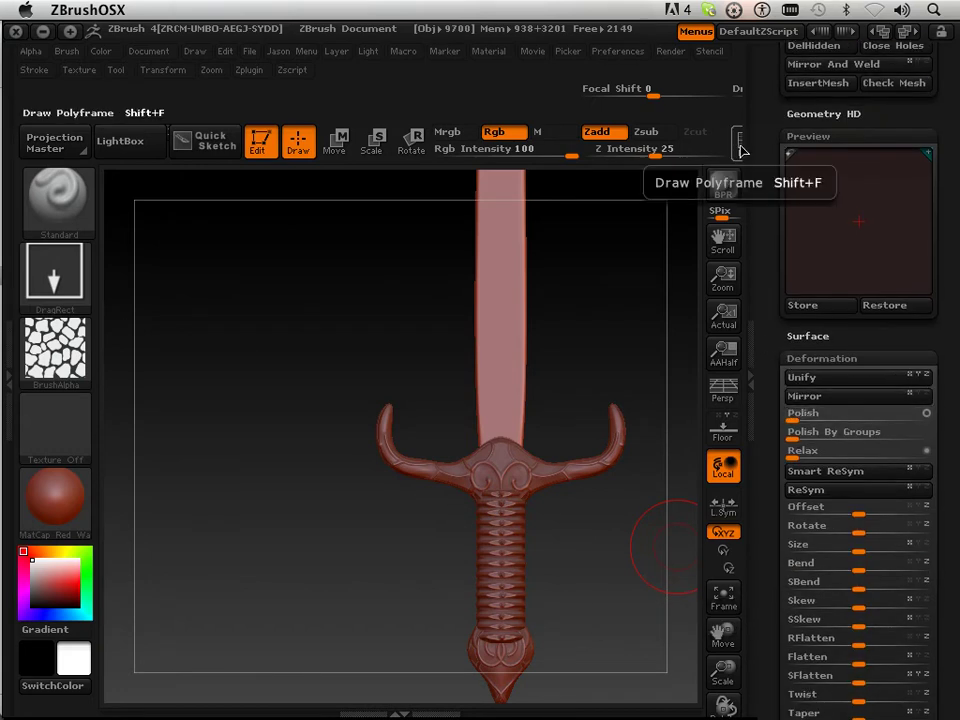
pyautogui.click(738, 141)
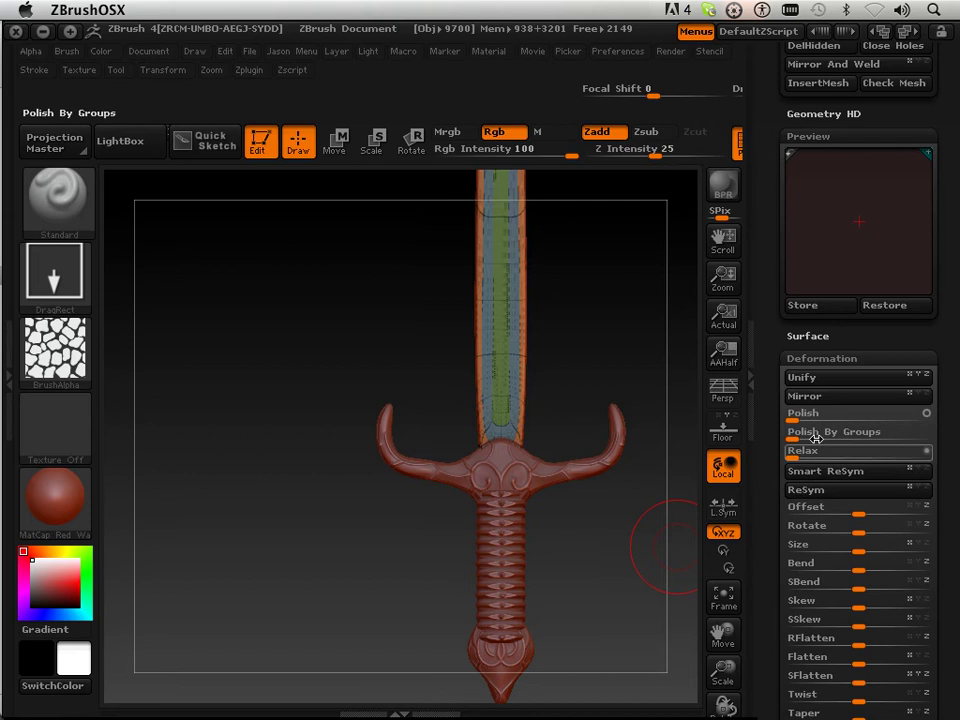
pyautogui.moveTo(811, 414); pyautogui.dragTo(822, 416)
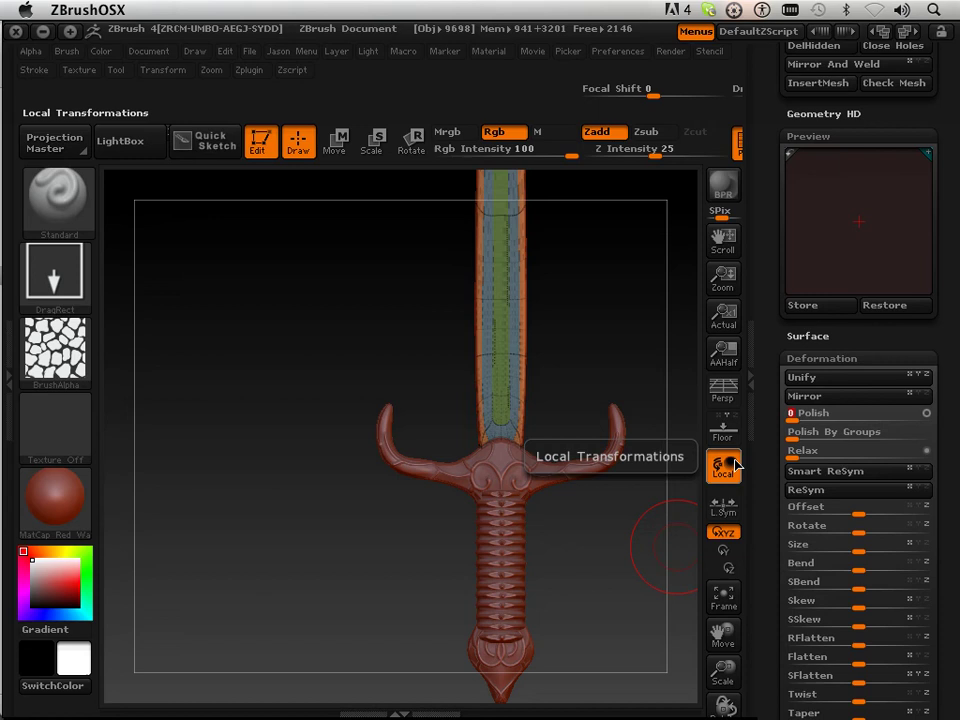
# Frame the whole sword, check the blade near the guard up close, and raise the blade to subdivision level 8
pyautogui.click(716, 617)
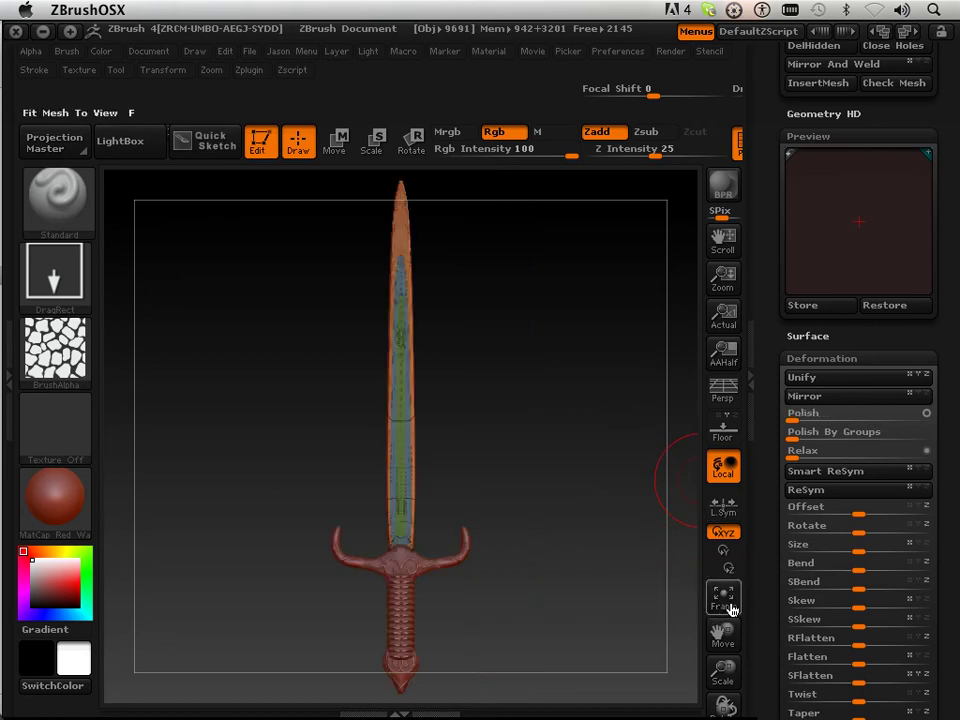
pyautogui.moveTo(557, 536); pyautogui.dragTo(578, 521)
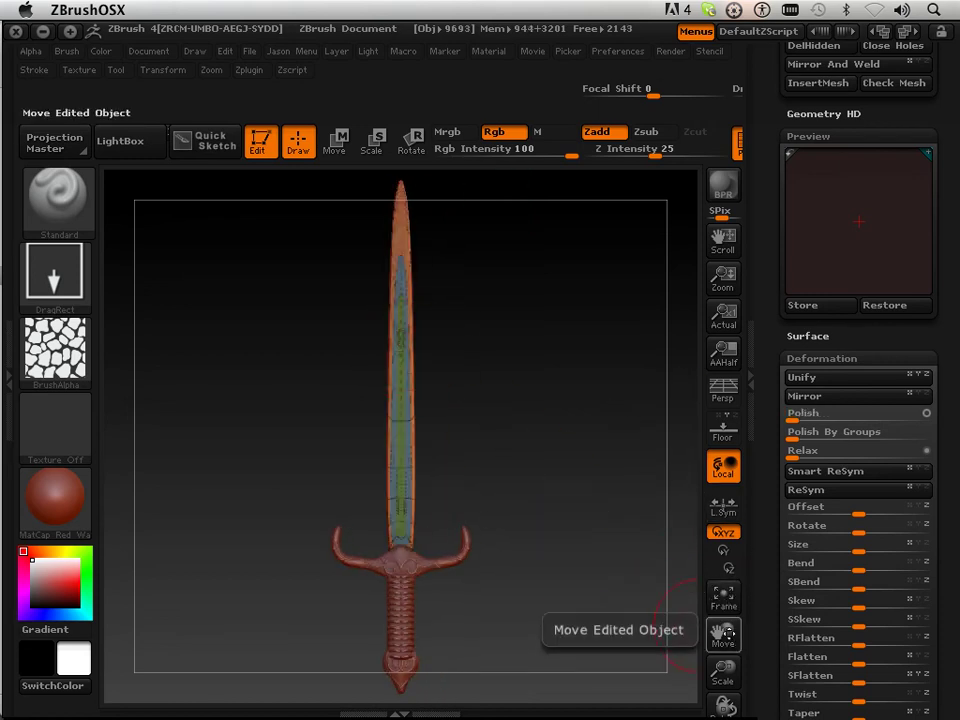
pyautogui.moveTo(712, 622)
pyautogui.mouseDown()
pyautogui.moveTo(737, 638)
pyautogui.moveTo(722, 679)
pyautogui.moveTo(717, 631)
pyautogui.mouseUp()
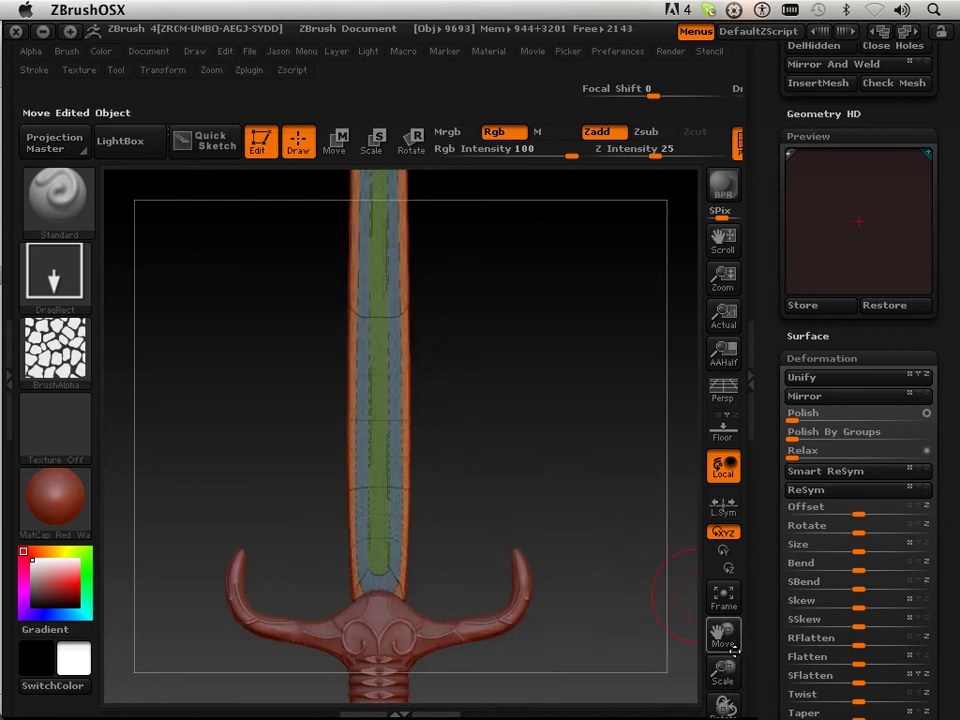
pyautogui.scroll(10, 758, 352)
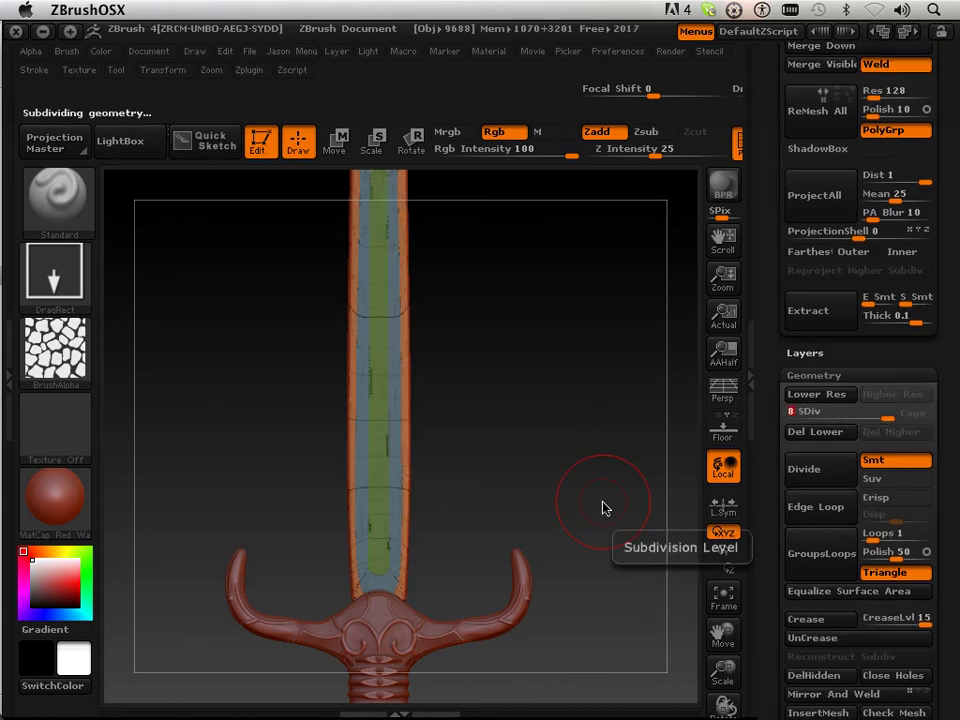
# Isolate the green central polygroup of the blade, mask it, and show the complete blade again
pyautogui.hotkey('ctrl', 'shift')
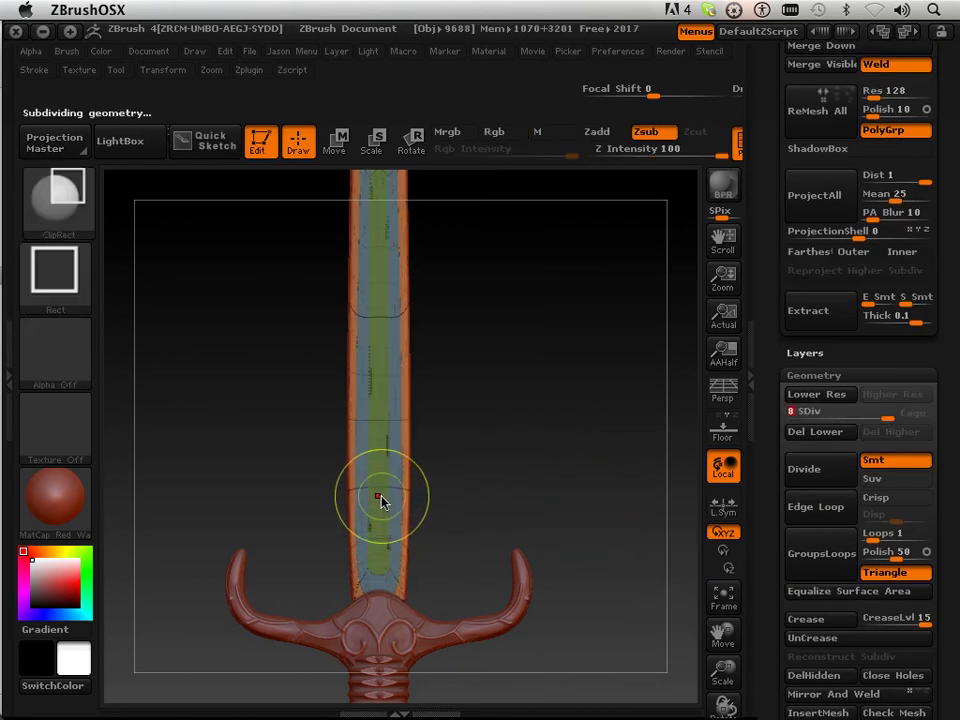
pyautogui.keyDown('ctrl'); pyautogui.keyDown('shift'); pyautogui.click(382, 498); pyautogui.keyUp('shift'); pyautogui.keyUp('ctrl')
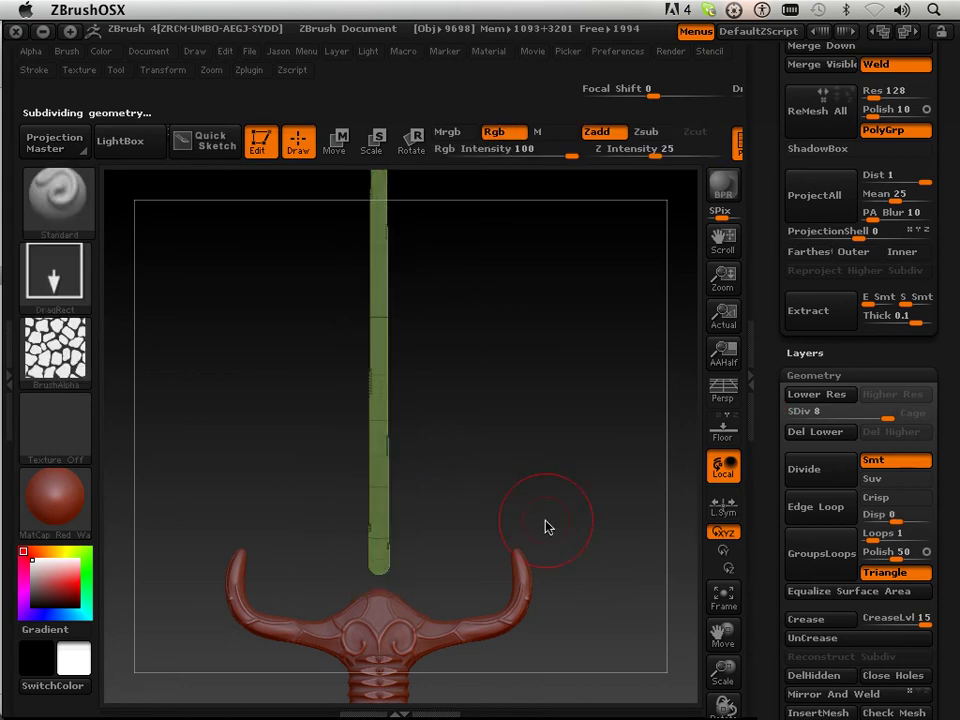
pyautogui.keyDown('ctrl'); pyautogui.click(609, 515); pyautogui.keyUp('ctrl')
pyautogui.hotkey('ctrl', 'shift')
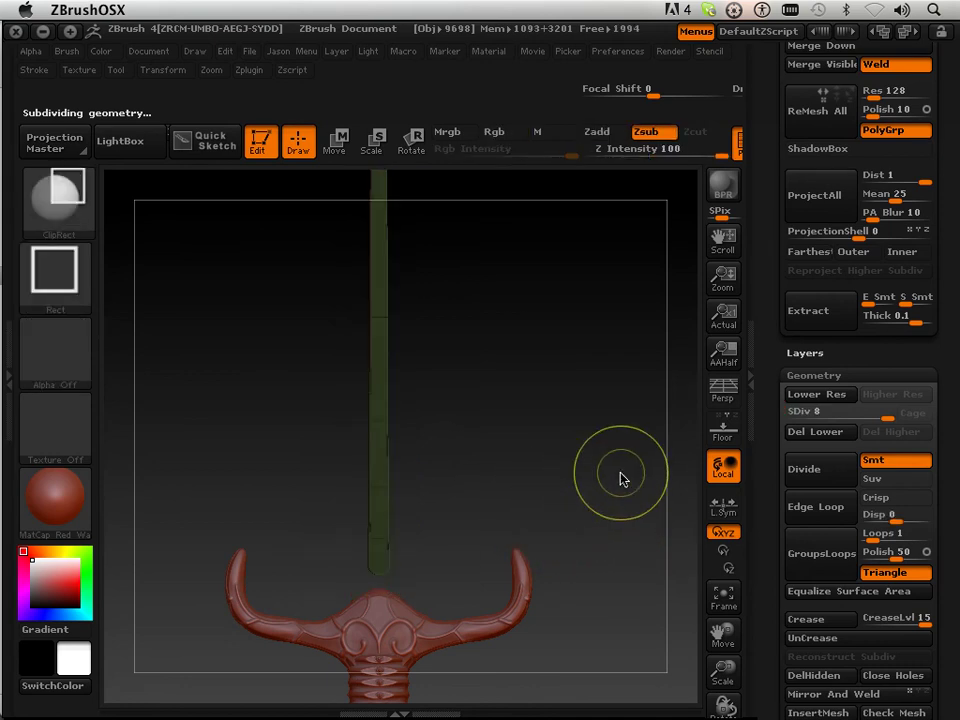
pyautogui.keyDown('ctrl'); pyautogui.keyDown('shift'); pyautogui.click(615, 505); pyautogui.keyUp('shift'); pyautogui.keyUp('ctrl')
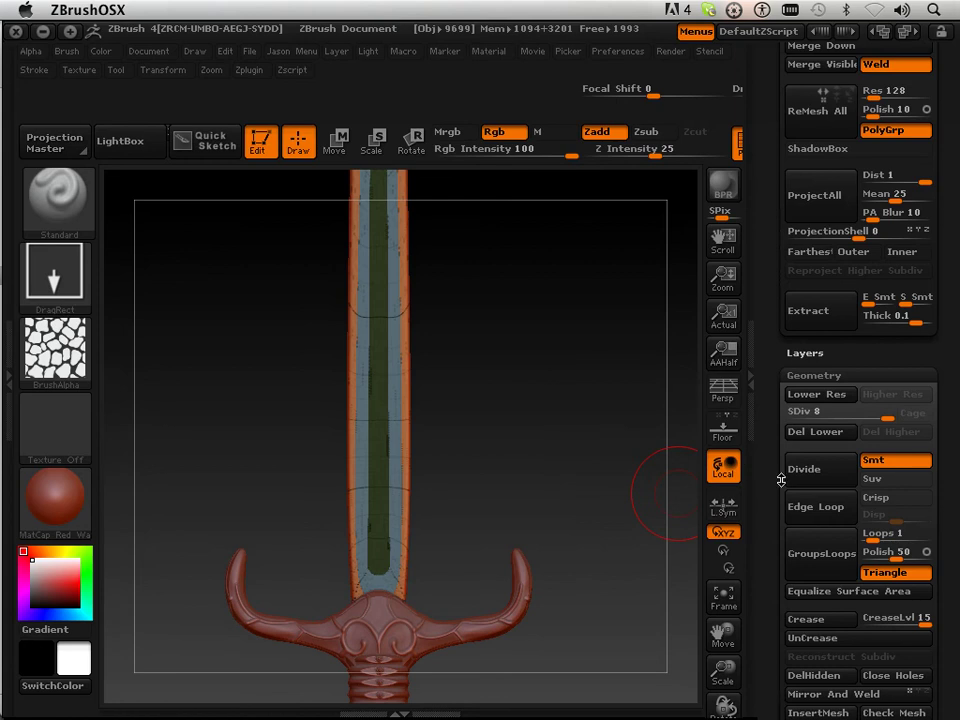
# Invert the blade mask and sink the central strip with an Inflat deformation of -10 on the Z axis only
pyautogui.moveTo(771, 489); pyautogui.dragTo(773, 229)
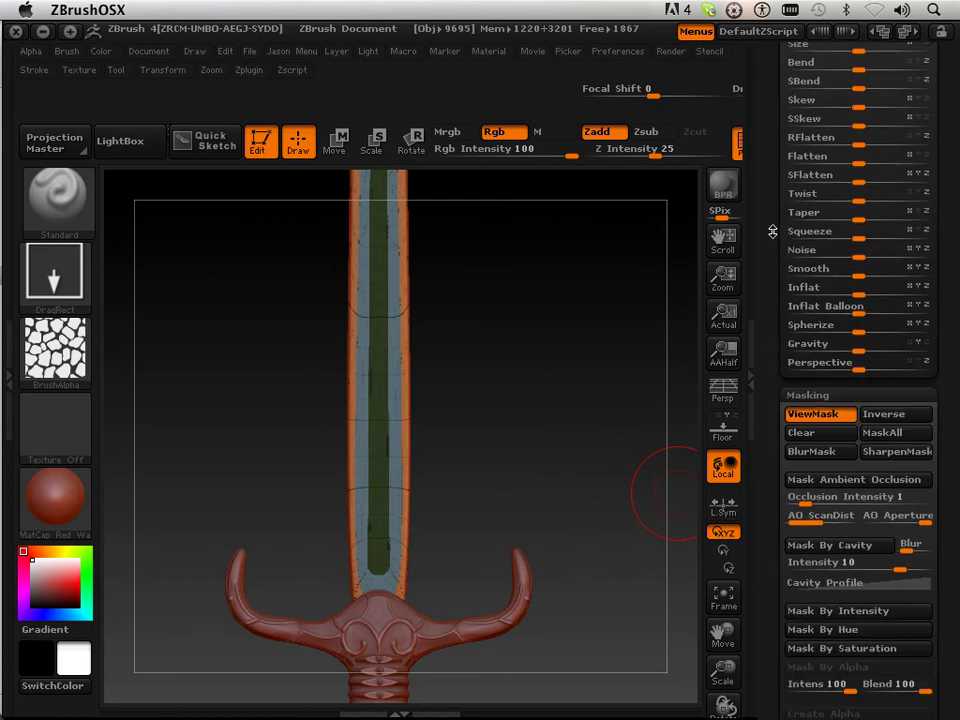
pyautogui.click(872, 415)
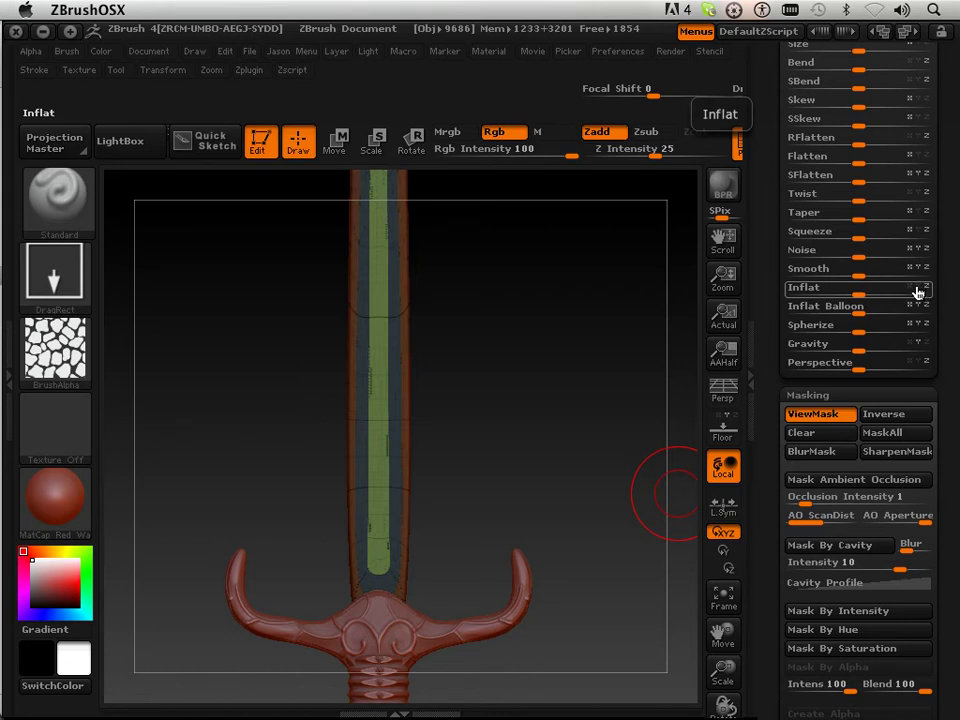
pyautogui.click(867, 289)
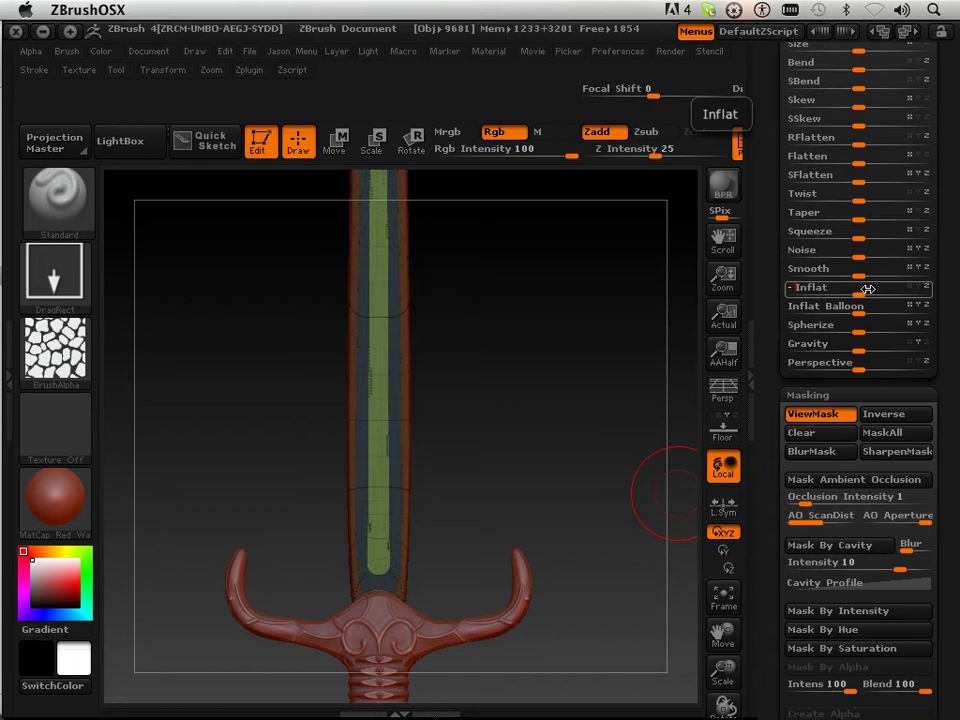
pyautogui.write('-10')
pyautogui.press('Return')
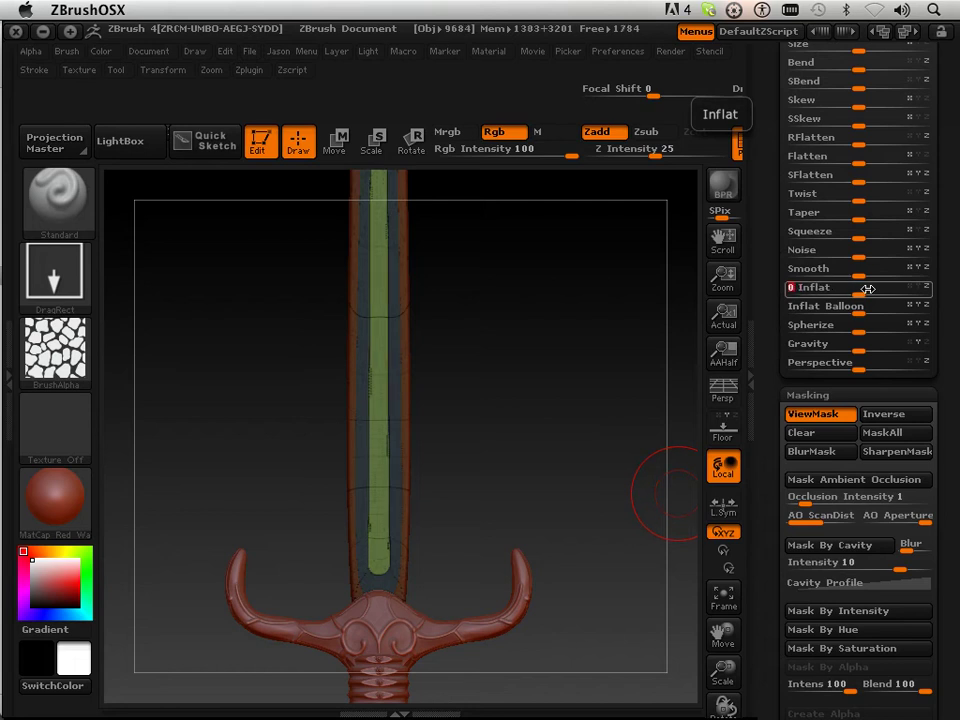
pyautogui.moveTo(555, 429); pyautogui.dragTo(650, 444)
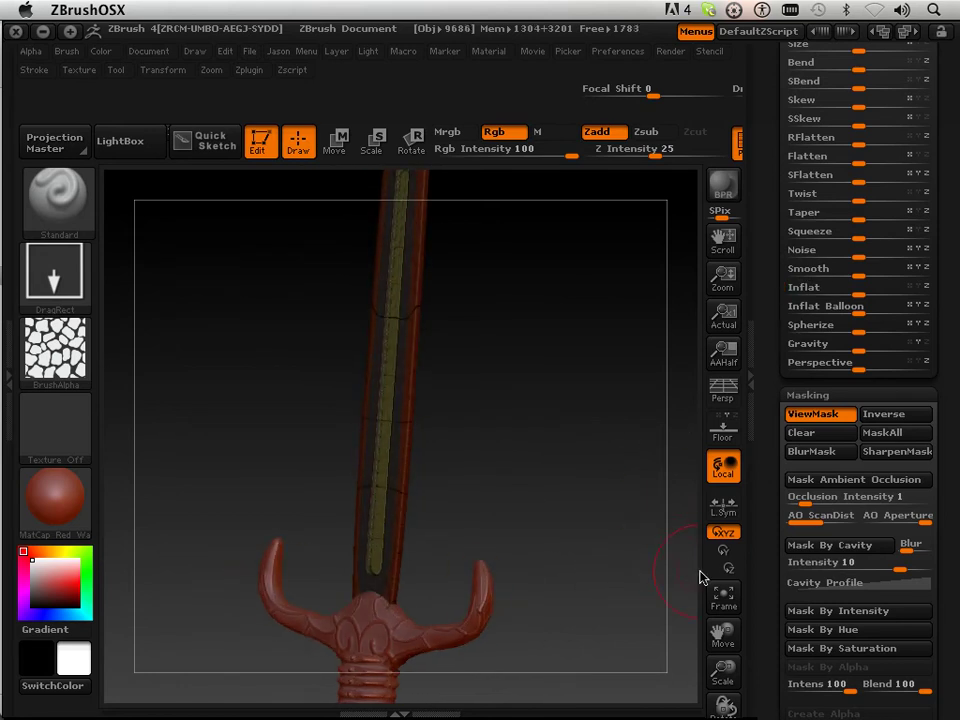
pyautogui.moveTo(728, 670); pyautogui.dragTo(731, 695)
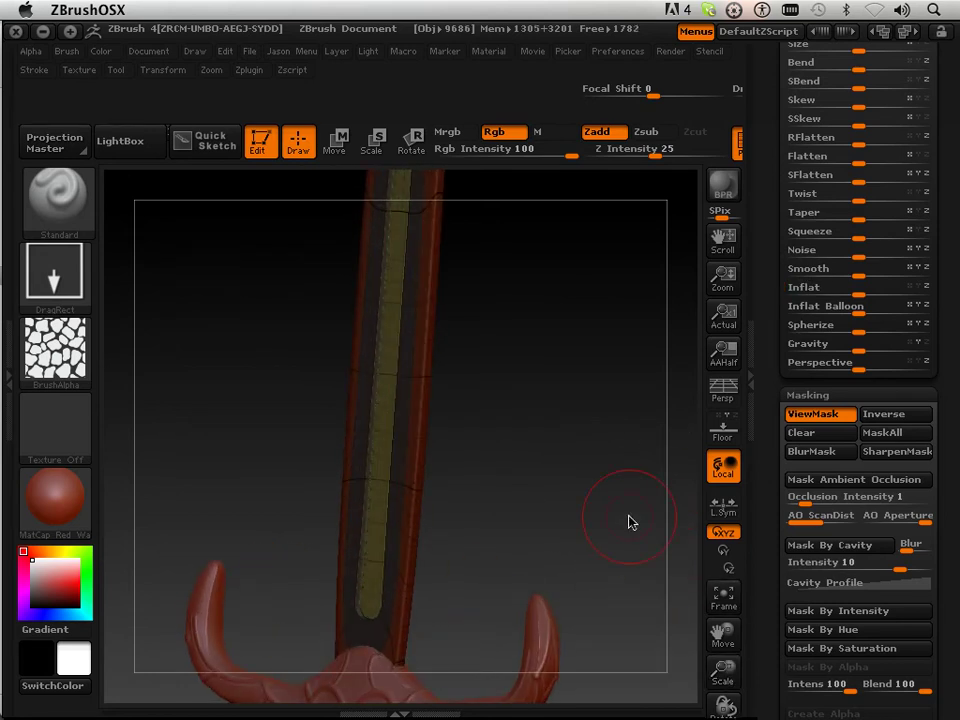
pyautogui.moveTo(628, 521)
pyautogui.mouseDown()
pyautogui.moveTo(482, 504)
pyautogui.moveTo(628, 521)
pyautogui.moveTo(607, 530)
pyautogui.mouseUp()
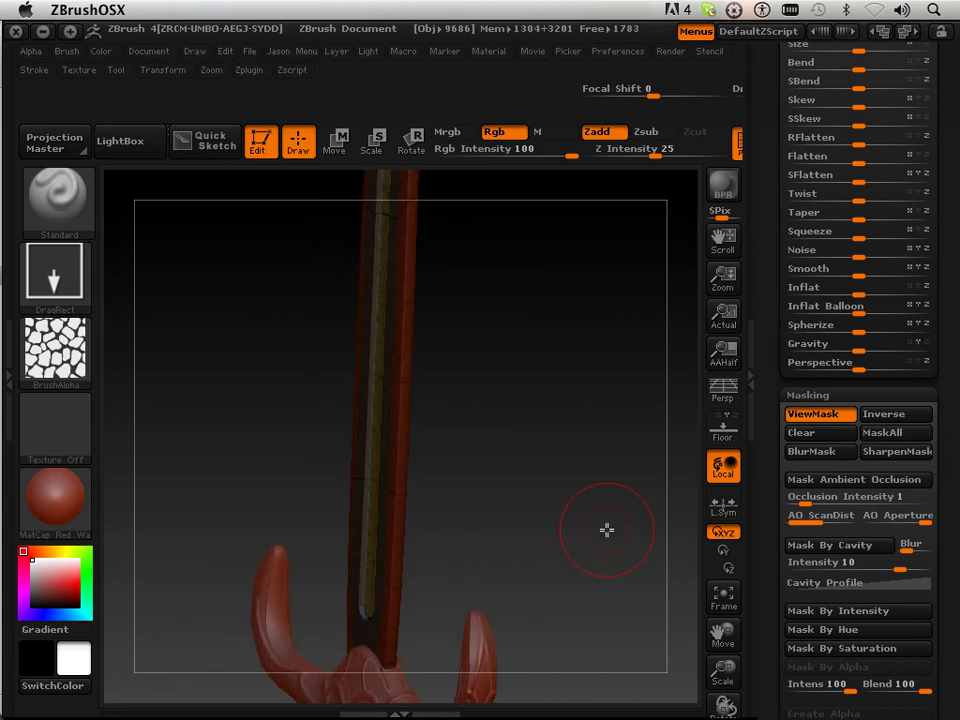
# Try an Inflat deformation of -4 on the unmasked central groove of the blade
pyautogui.click(826, 287)
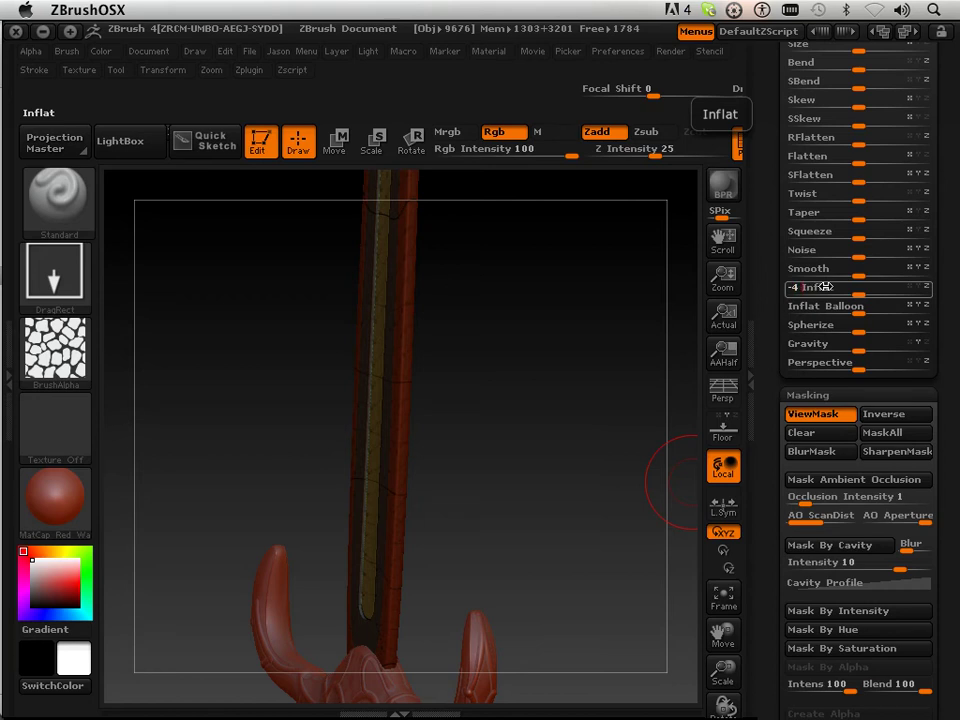
pyautogui.moveTo(463, 414); pyautogui.dragTo(481, 458)
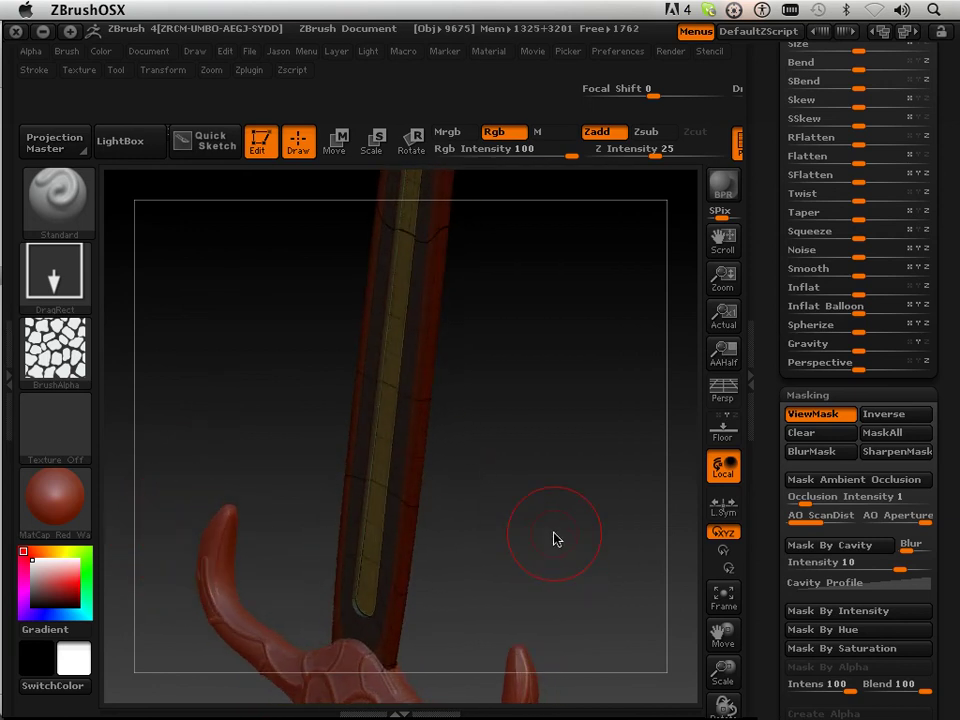
pyautogui.moveTo(722, 673); pyautogui.dragTo(734, 706)
pyautogui.moveTo(722, 635); pyautogui.dragTo(750, 459)
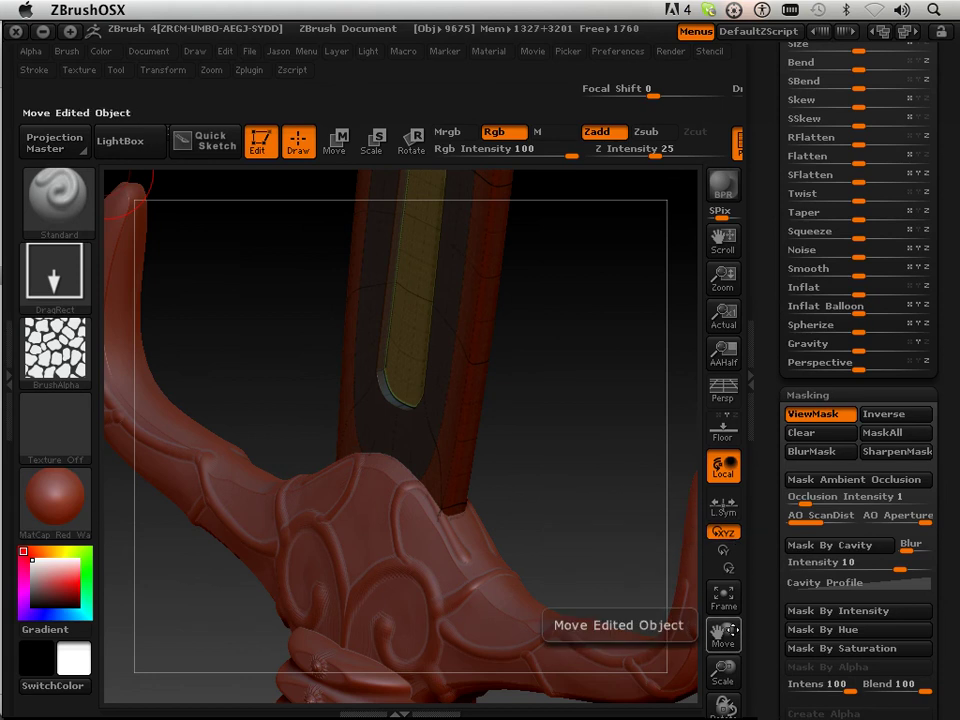
pyautogui.moveTo(723, 667); pyautogui.dragTo(620, 598)
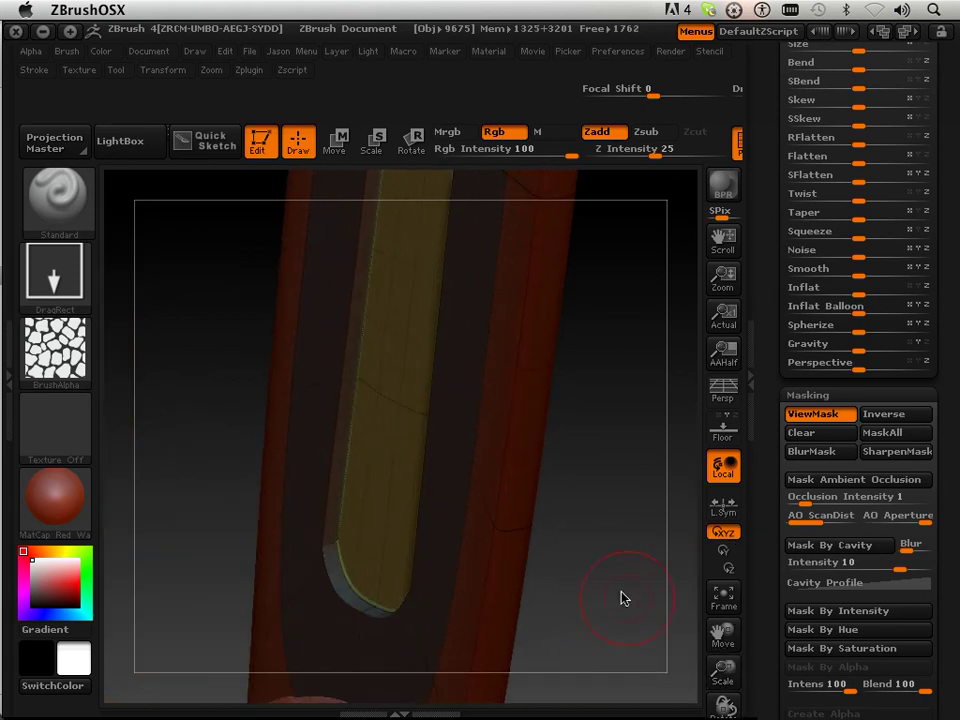
pyautogui.hotkey('ctrl', 'z')
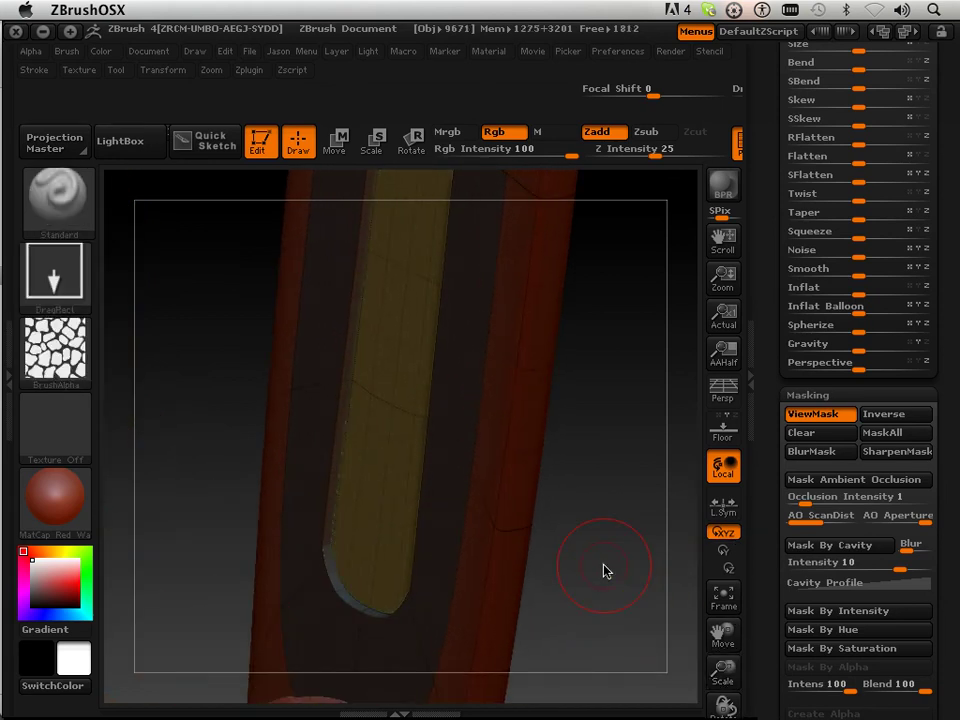
# Clear the mask from the blade and turn off the polyframe display
pyautogui.moveTo(597, 565); pyautogui.dragTo(544, 569)
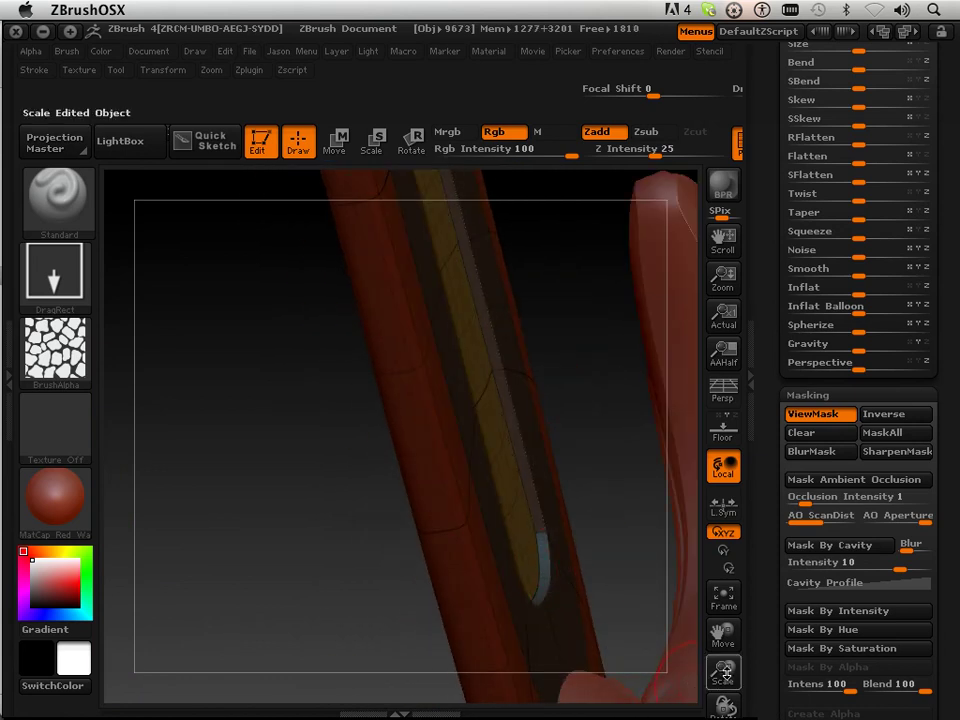
pyautogui.press('f')
pyautogui.moveTo(684, 662); pyautogui.dragTo(611, 574)
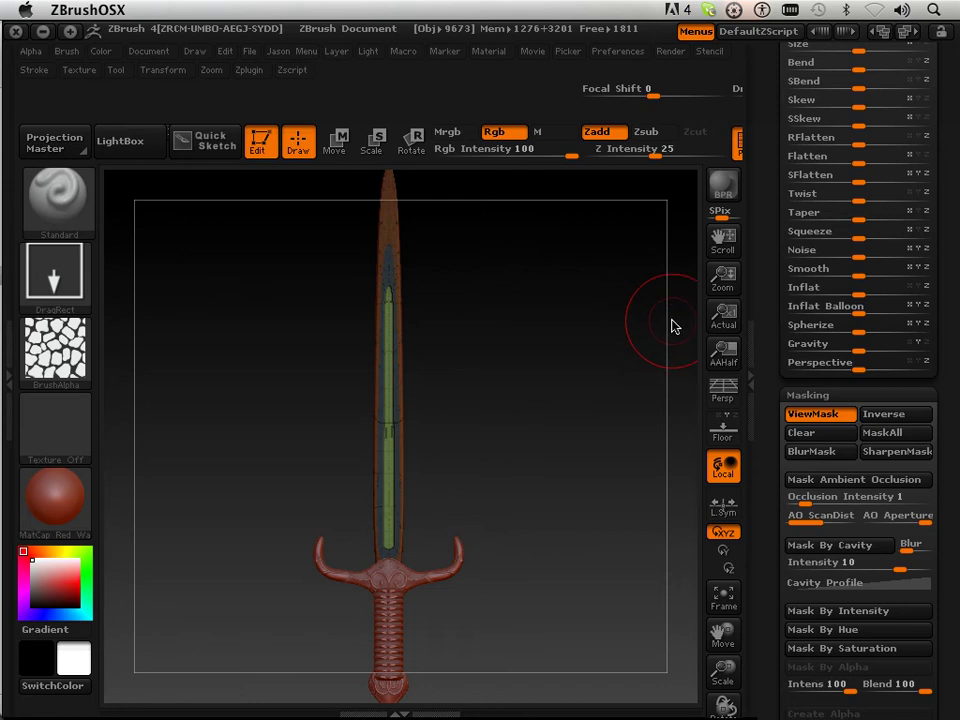
pyautogui.click(812, 433)
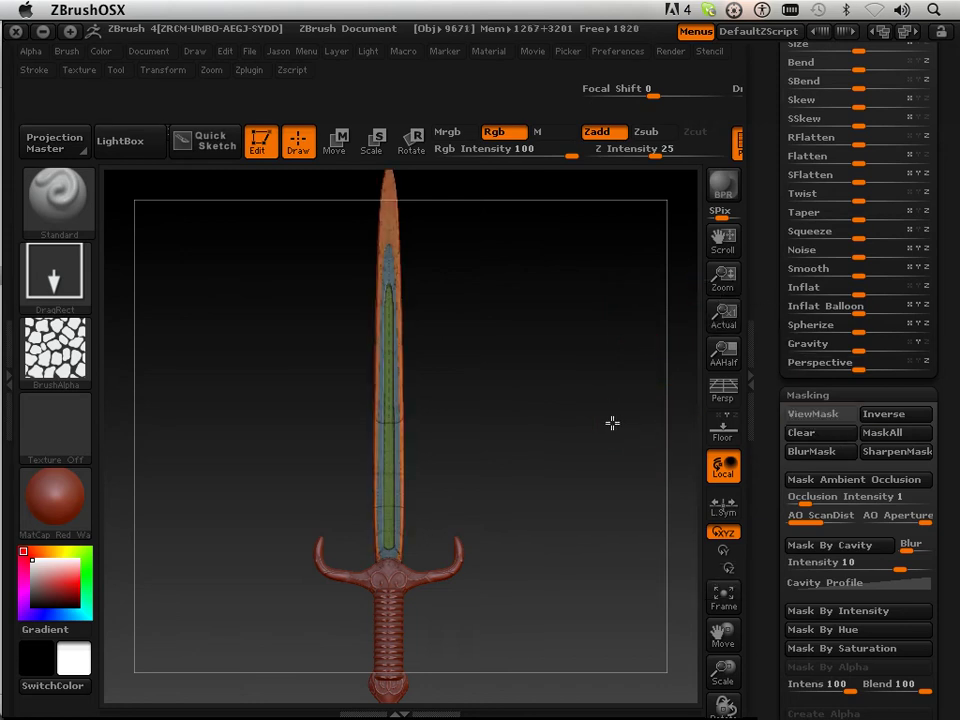
pyautogui.click(739, 143)
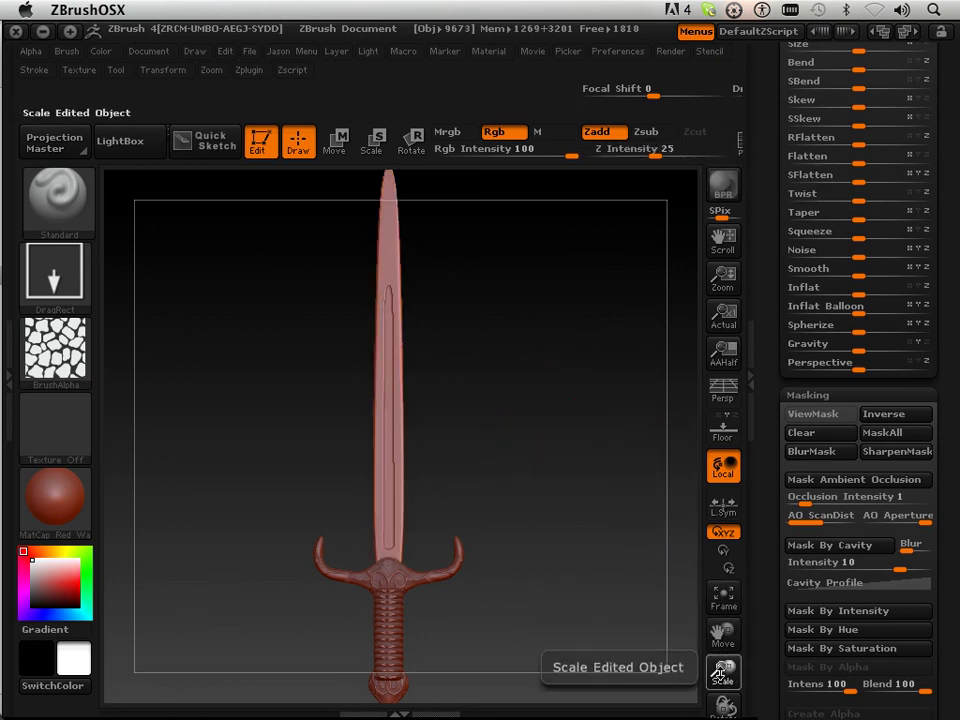
# Smooth the tapered upper end of the blade's central groove with the Smooth brush
pyautogui.moveTo(723, 668); pyautogui.dragTo(660, 590)
pyautogui.press('shift')
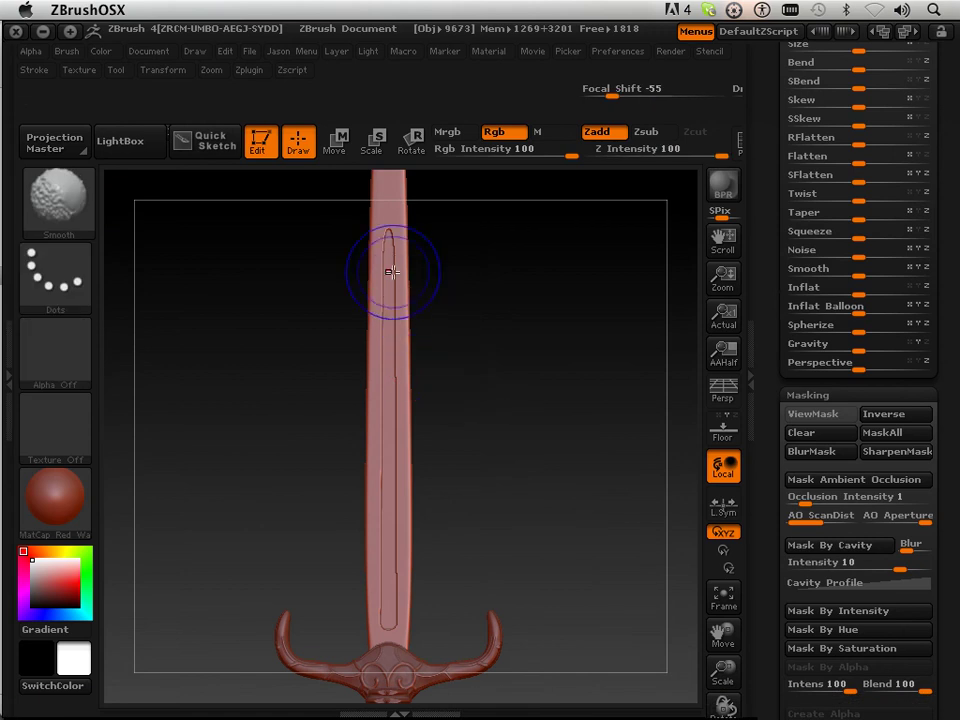
pyautogui.keyDown('shift'); pyautogui.moveTo(393, 248); pyautogui.dragTo(393, 234); pyautogui.keyUp('shift')
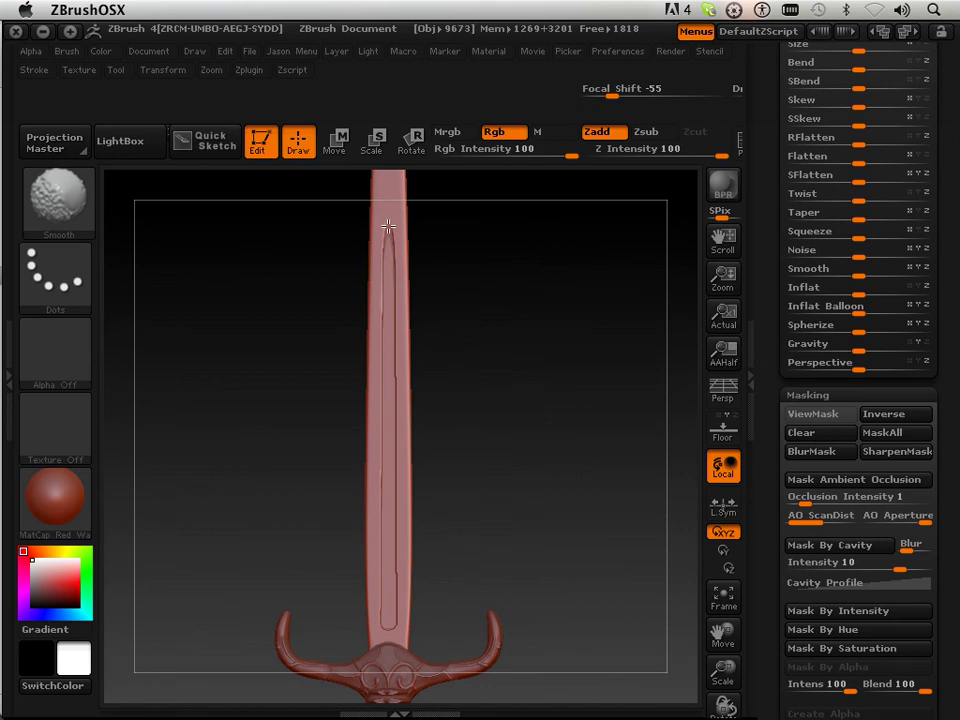
pyautogui.moveTo(440, 259)
pyautogui.mouseDown()
pyautogui.moveTo(262, 254)
pyautogui.moveTo(480, 290)
pyautogui.mouseUp()
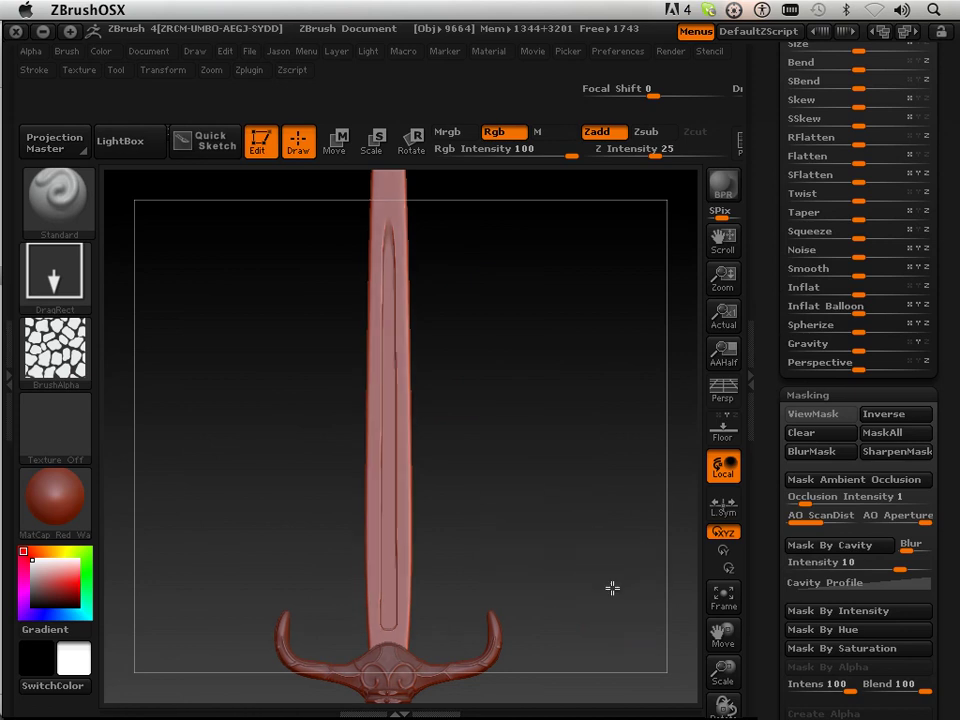
pyautogui.moveTo(612, 588); pyautogui.dragTo(251, 379)
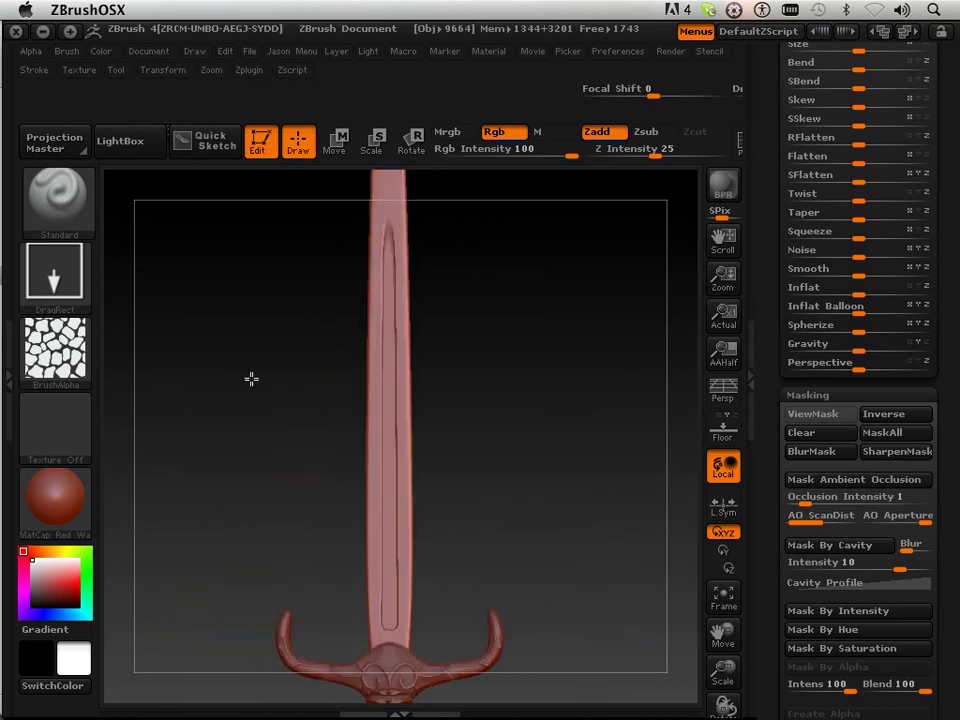
pyautogui.moveTo(482, 439)
pyautogui.mouseDown()
pyautogui.moveTo(508, 444)
pyautogui.moveTo(477, 445)
pyautogui.mouseUp()
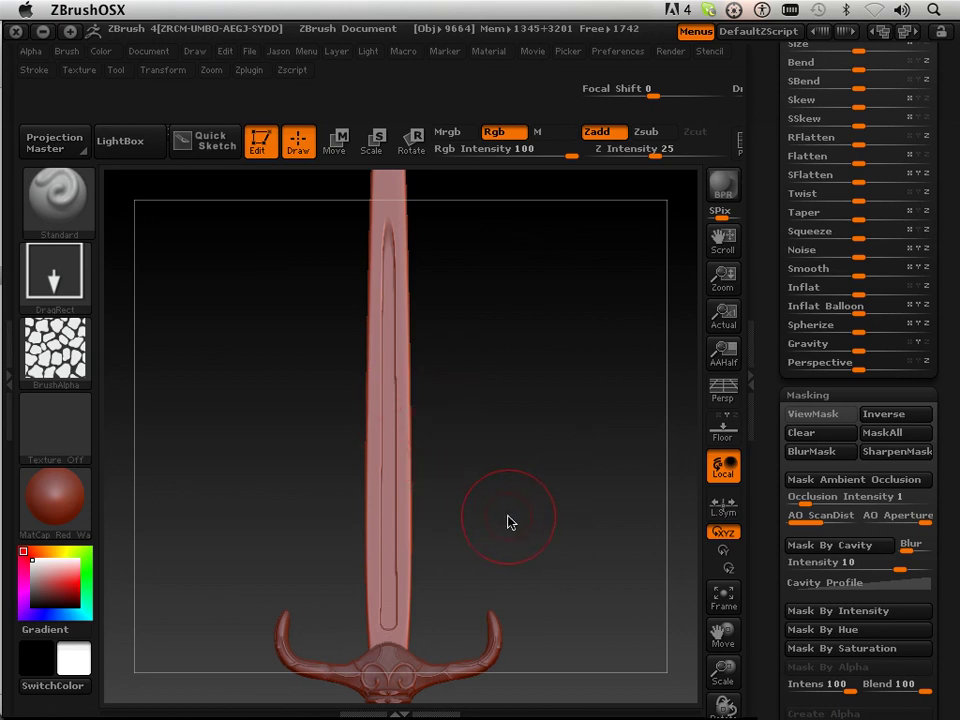
pyautogui.press('ctrl')
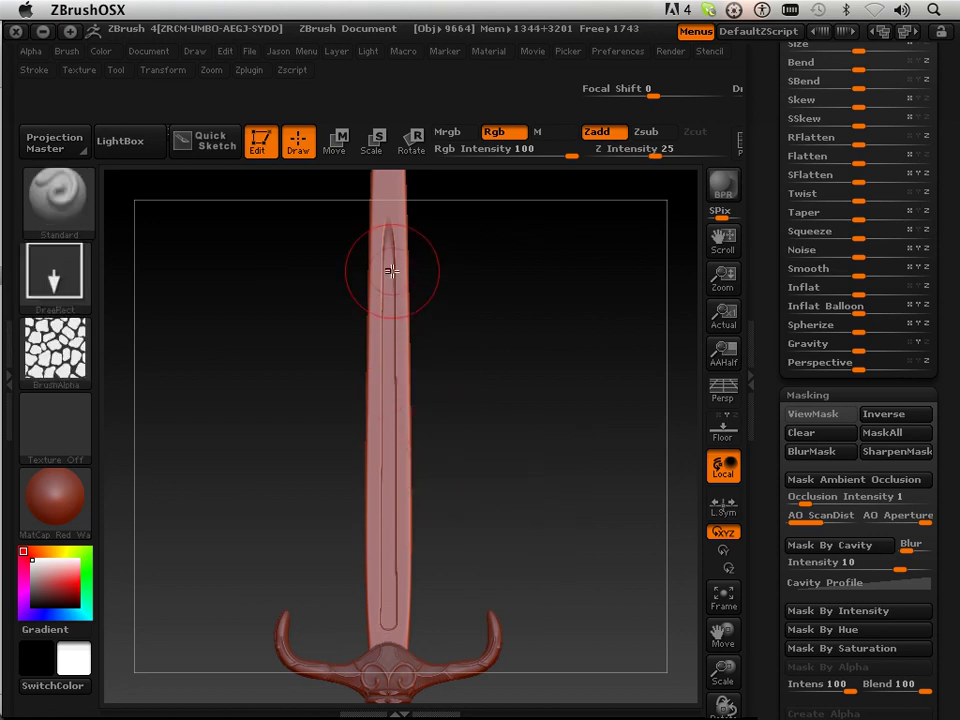
# Undo the last smoothing on the upper end of the blade's central groove and set a pivot point
pyautogui.press('ctrl')
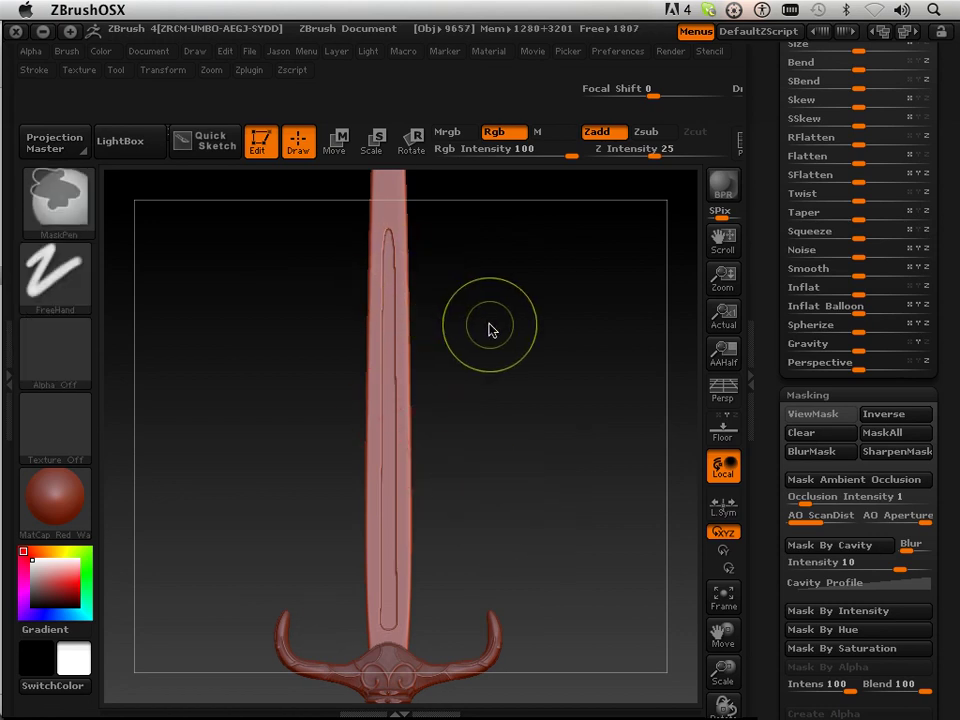
pyautogui.click(178, 72)
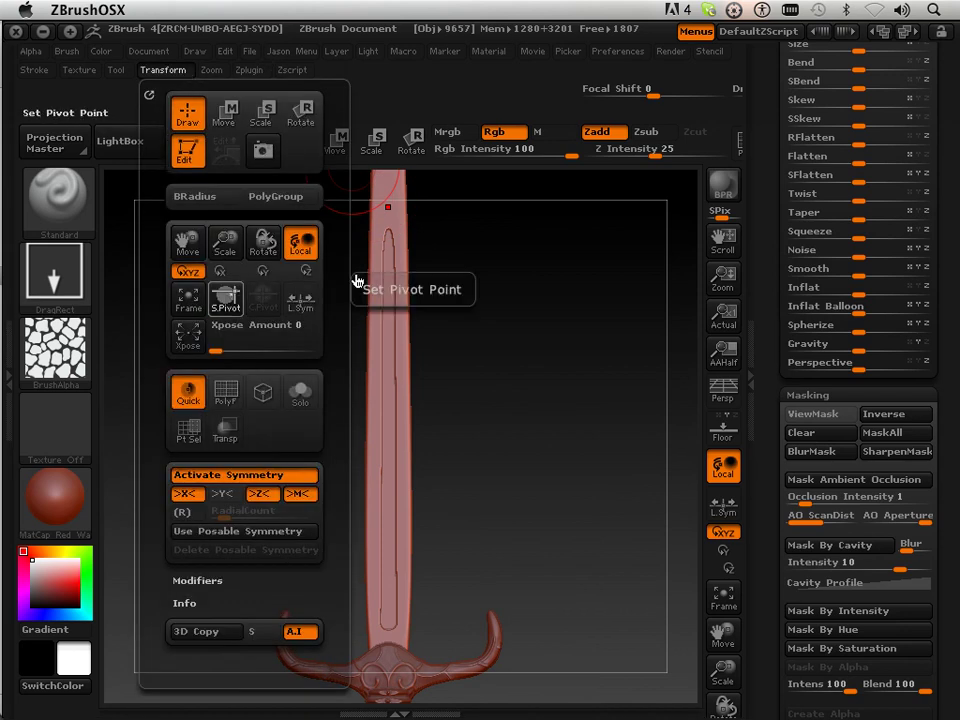
# Smooth the upper end of the blade's central groove into a tapered tip and clear the pivot point
pyautogui.press('shift')
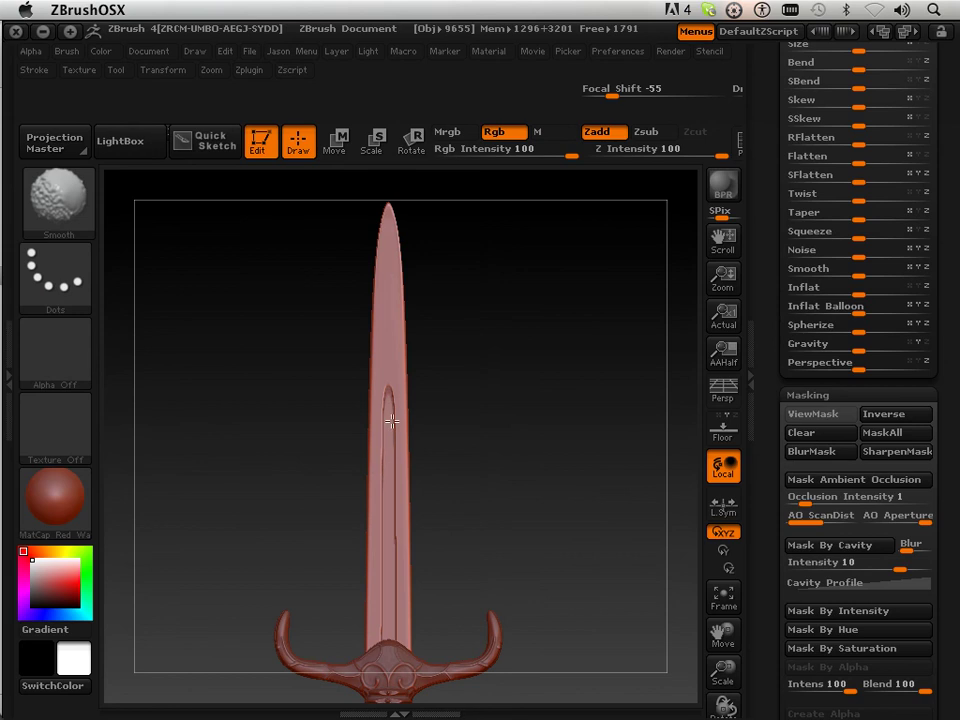
pyautogui.moveTo(347, 426)
pyautogui.mouseDown()
pyautogui.moveTo(474, 426)
pyautogui.moveTo(453, 427)
pyautogui.moveTo(461, 446)
pyautogui.moveTo(493, 444)
pyautogui.moveTo(334, 255)
pyautogui.mouseUp()
pyautogui.click(162, 70)
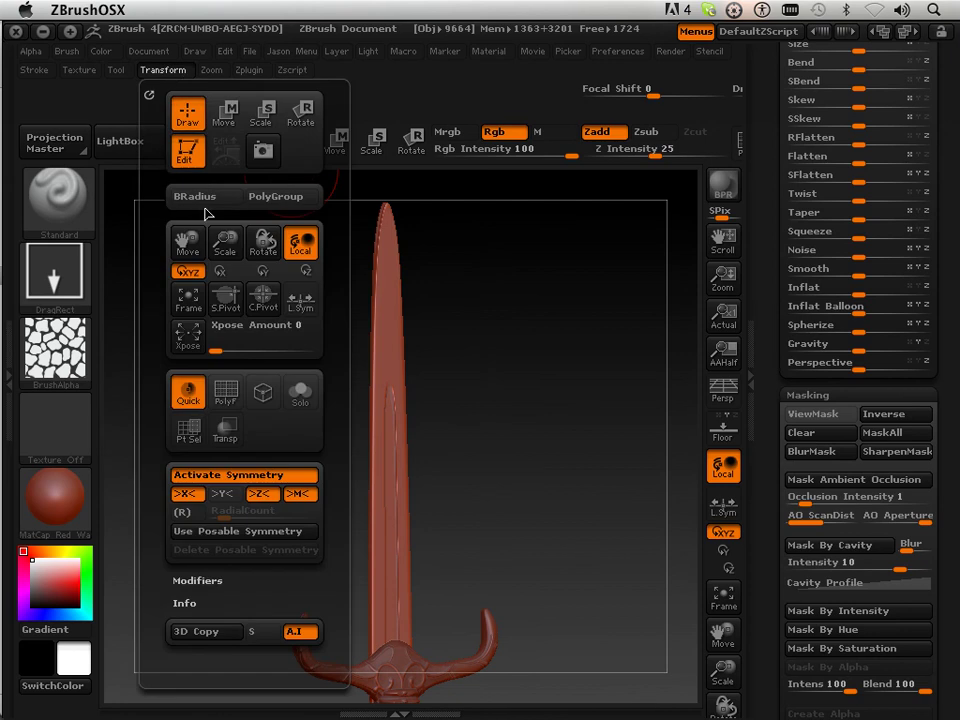
pyautogui.click(256, 300)
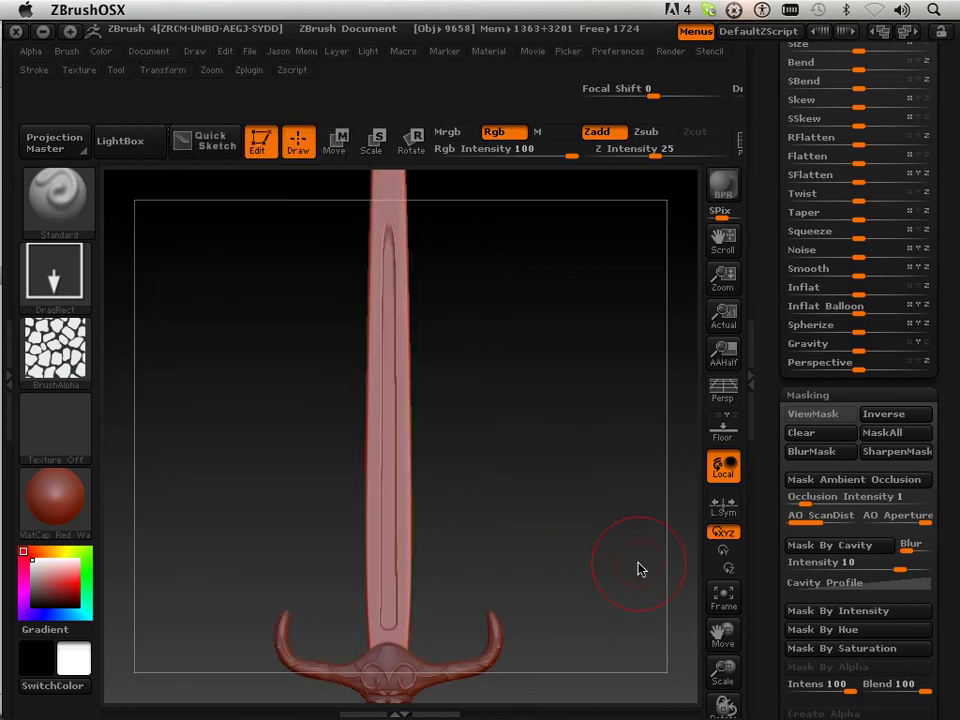
# Examine the grooved blade along its full length, followed by the sword's guard, grip and pommel
pyautogui.moveTo(723, 668); pyautogui.dragTo(687, 637)
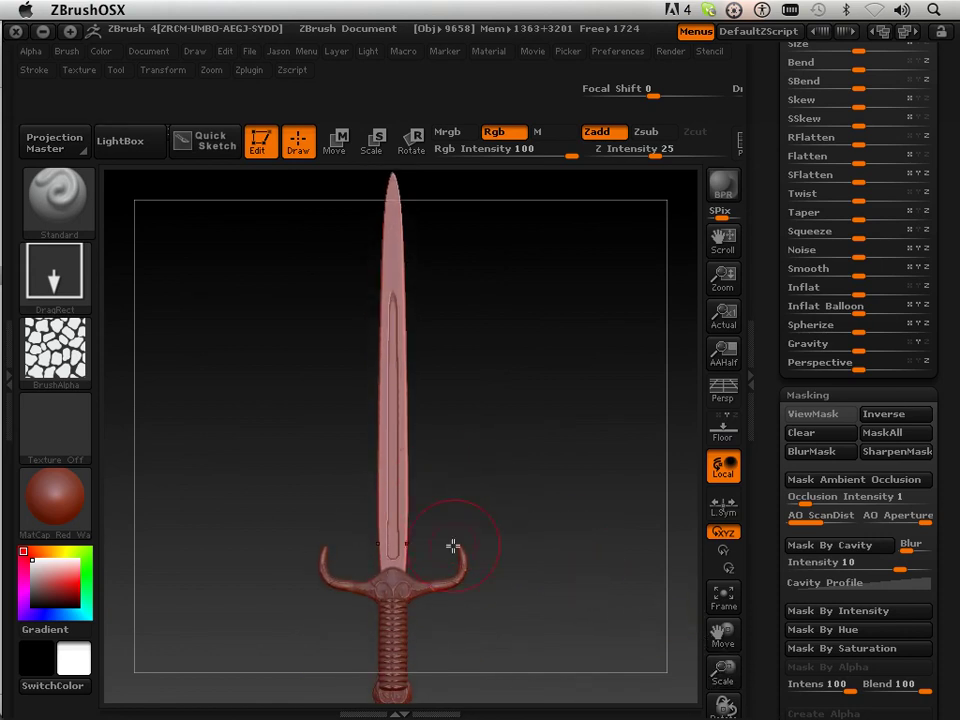
pyautogui.moveTo(720, 666); pyautogui.dragTo(720, 704)
pyautogui.moveTo(723, 634); pyautogui.dragTo(720, 335)
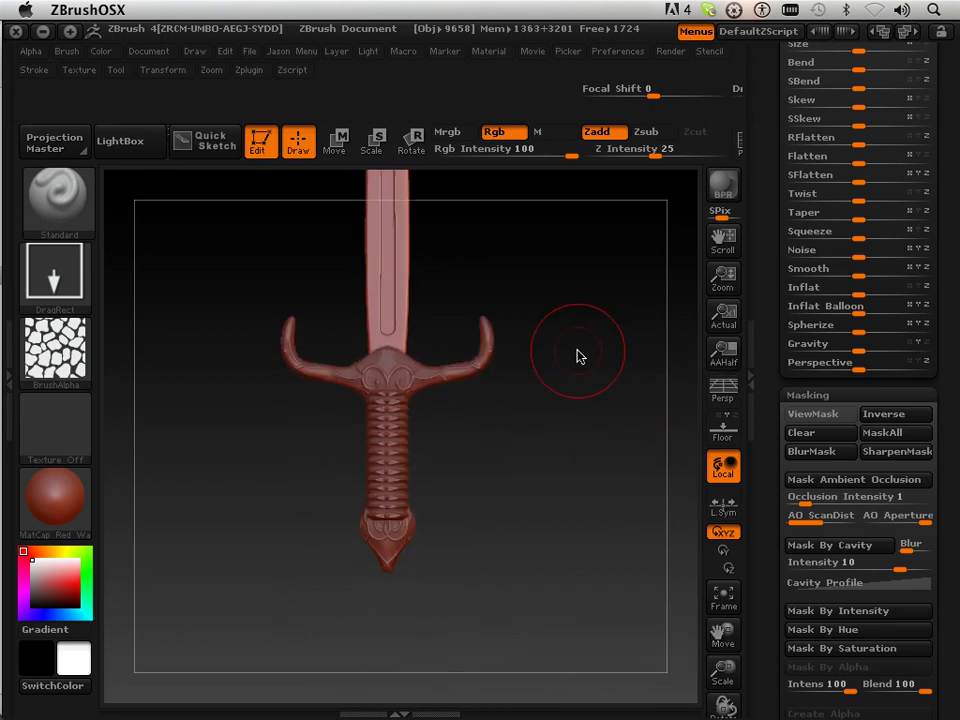
pyautogui.moveTo(581, 386)
pyautogui.mouseDown()
pyautogui.moveTo(456, 388)
pyautogui.moveTo(569, 392)
pyautogui.mouseUp()
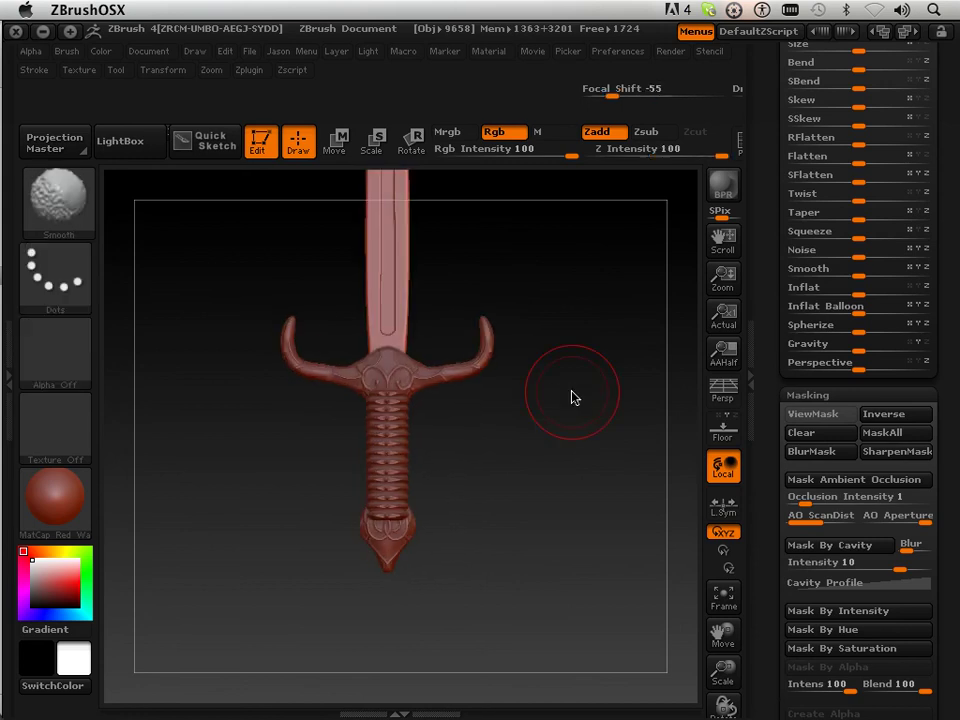
pyautogui.press('shift')
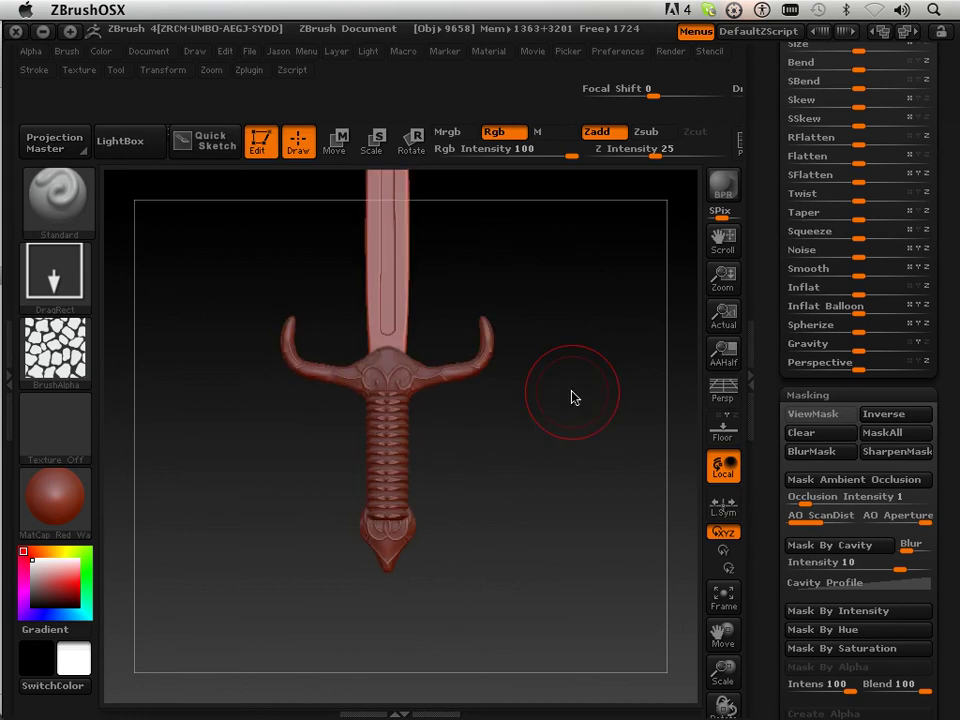